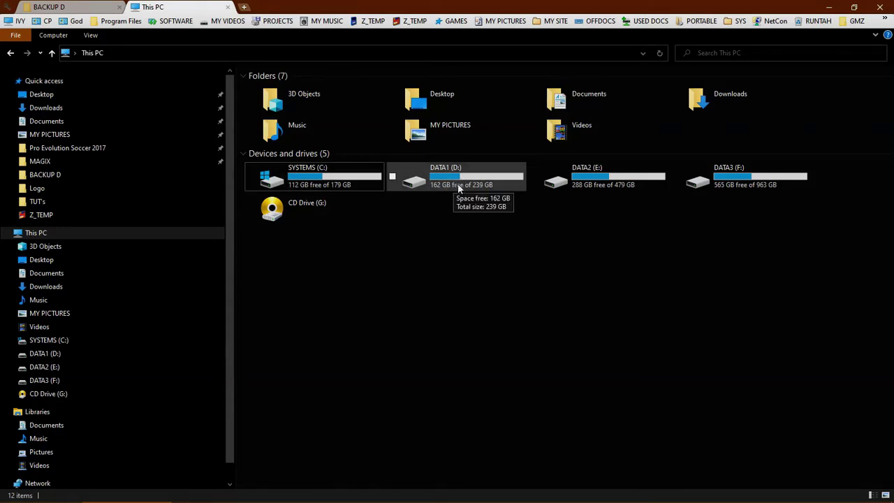
{"action": "double_click", "coordinate": [447, 180]}
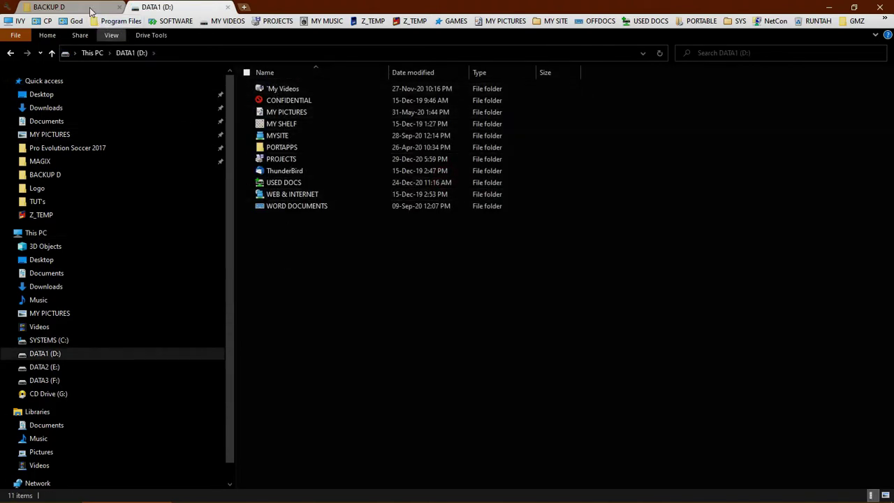
{"action": "left_click", "coordinate": [60, 7]}
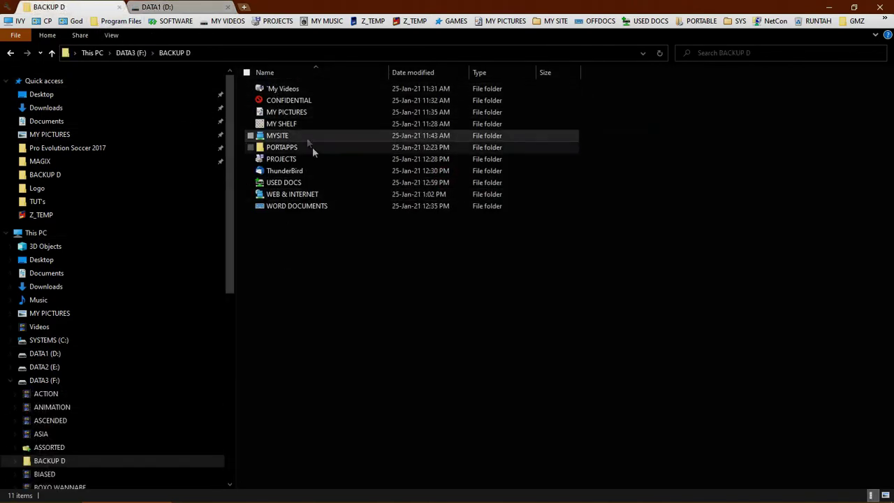
{"action": "left_click", "coordinate": [157, 7]}
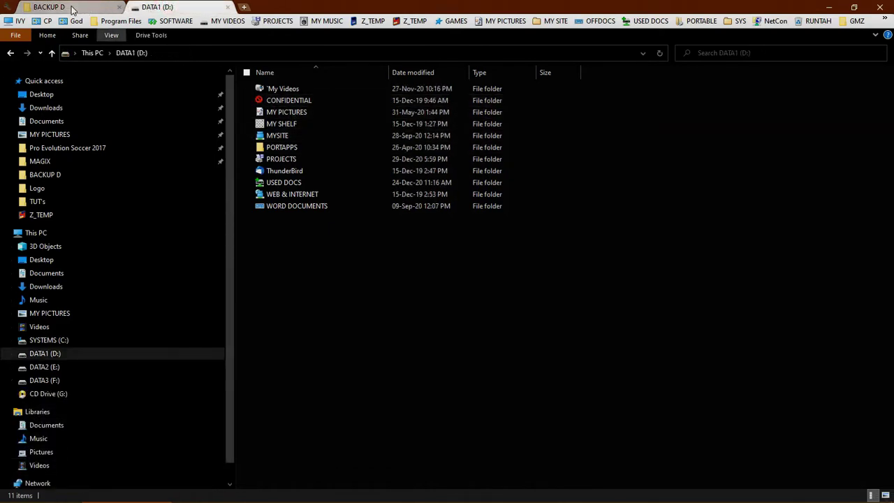
{"action": "left_click", "coordinate": [100, 8]}
{"action": "left_click", "coordinate": [155, 6]}
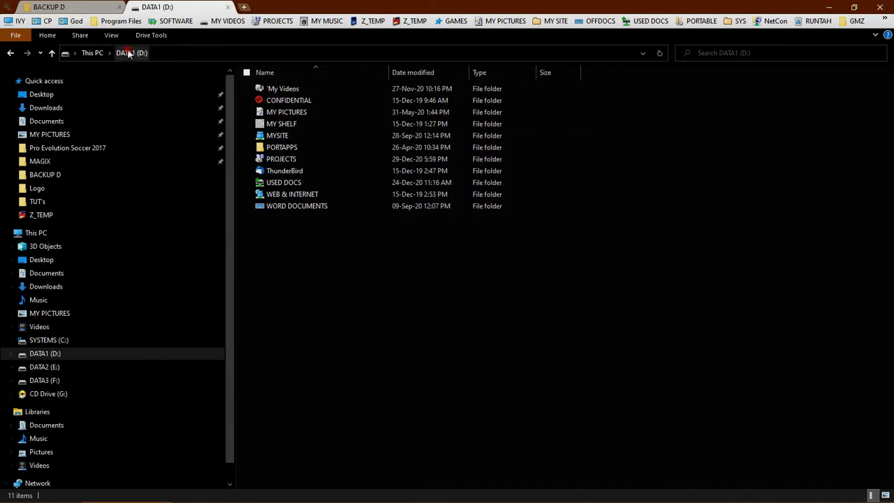
{"action": "left_click", "coordinate": [93, 52]}
{"action": "left_click", "coordinate": [386, 285]}
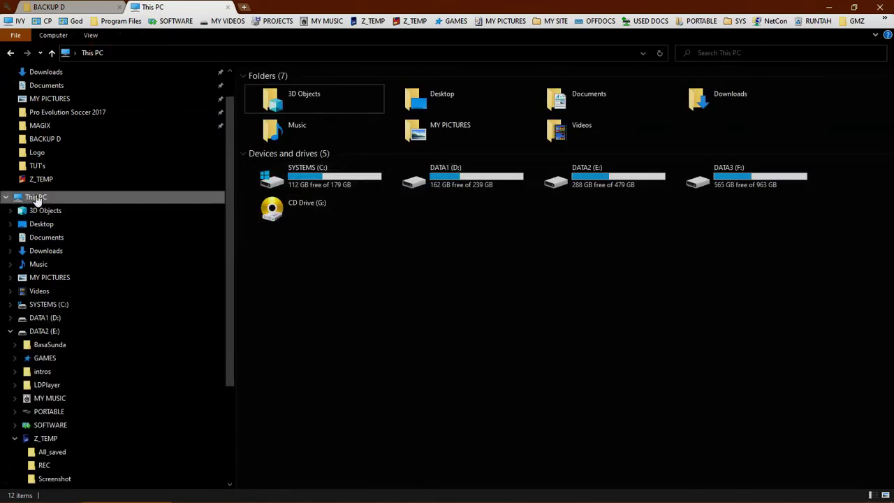
Step: Launch Computer Management from This PC and center its window
{"action": "right_click", "coordinate": [36, 199]}
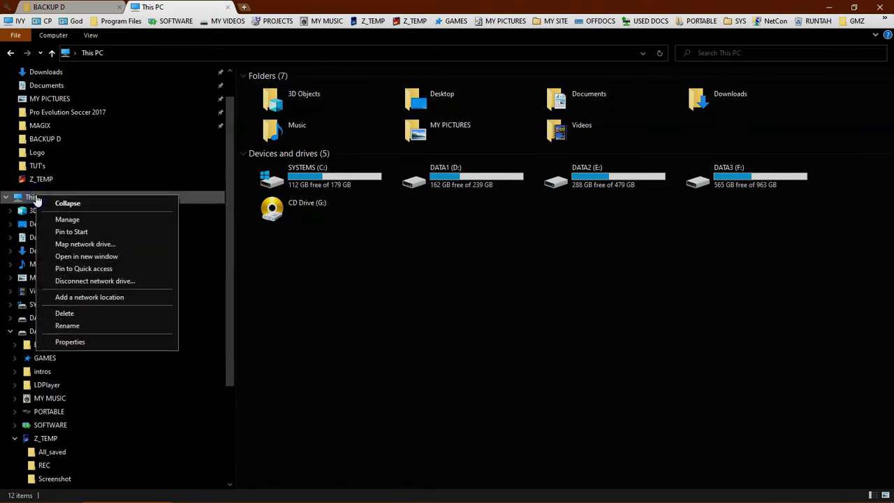
{"action": "left_click", "coordinate": [68, 220]}
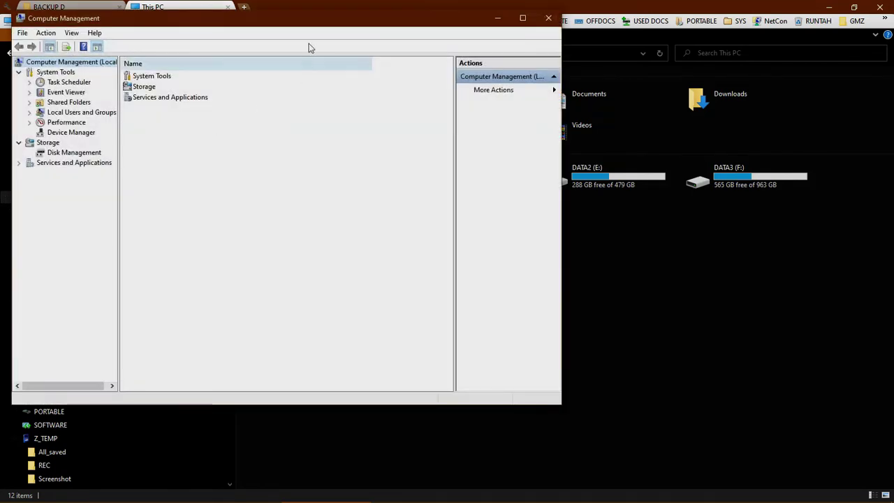
{"action": "left_click_drag", "start_coordinate": [297, 21], "coordinate": [446, 54]}
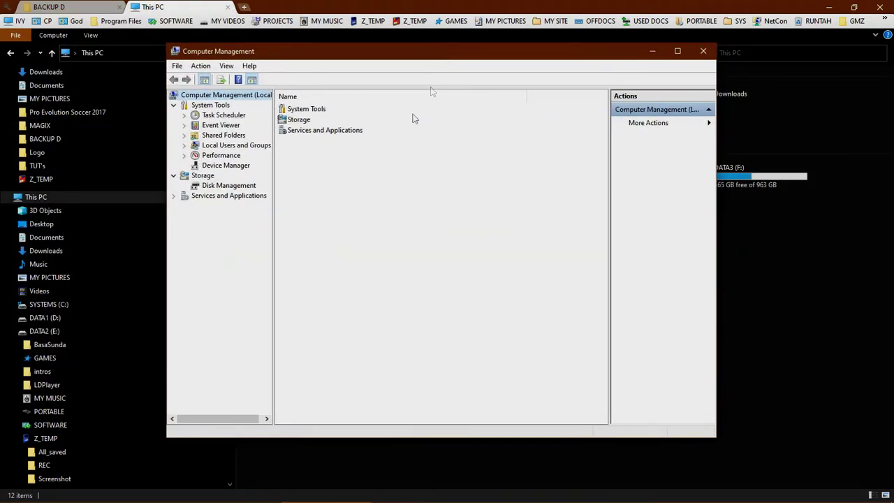
Step: In Disk Management, begin shrinking SYSTEMS (C:), which offers 110615 MB of shrink space
{"action": "left_click", "coordinate": [225, 186]}
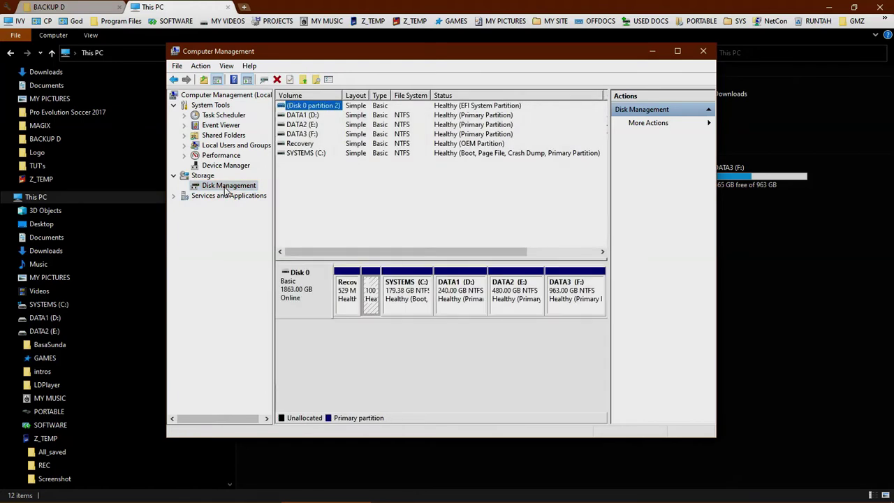
{"action": "left_click", "coordinate": [402, 292]}
{"action": "right_click", "coordinate": [401, 292]}
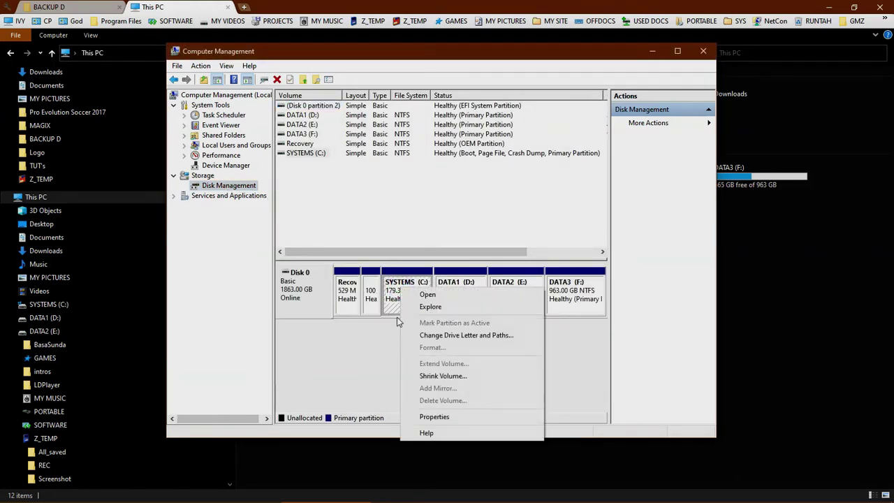
{"action": "left_click", "coordinate": [431, 377]}
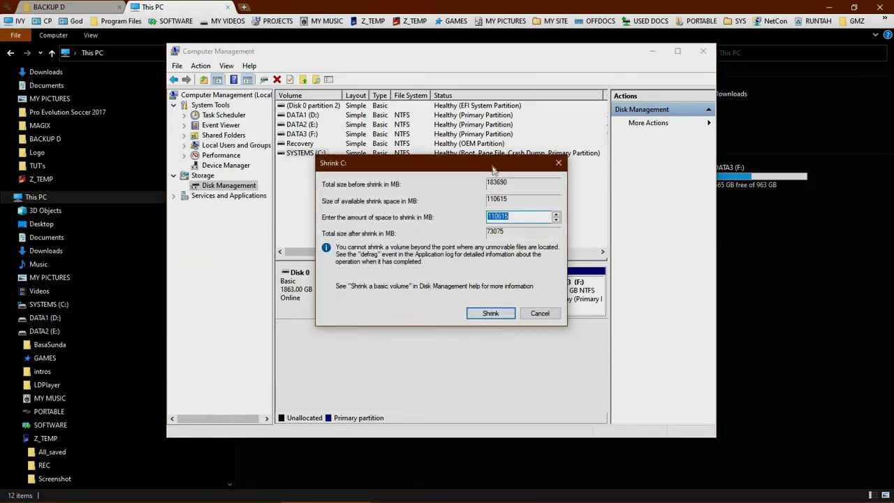
Step: Shrink C: by 33000 MB, leaving it 147.16 GB plus 32.23 GB unallocated
{"action": "left_click_drag", "start_coordinate": [480, 166], "coordinate": [487, 177]}
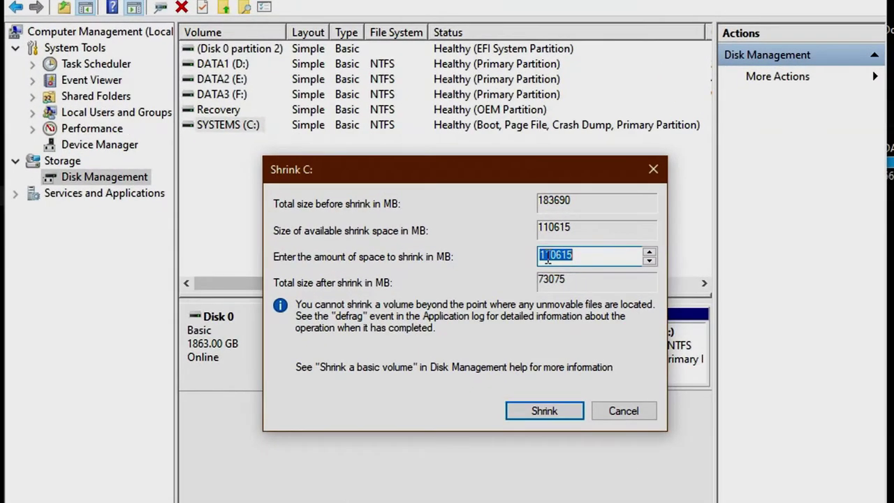
{"action": "type", "text": "33"}
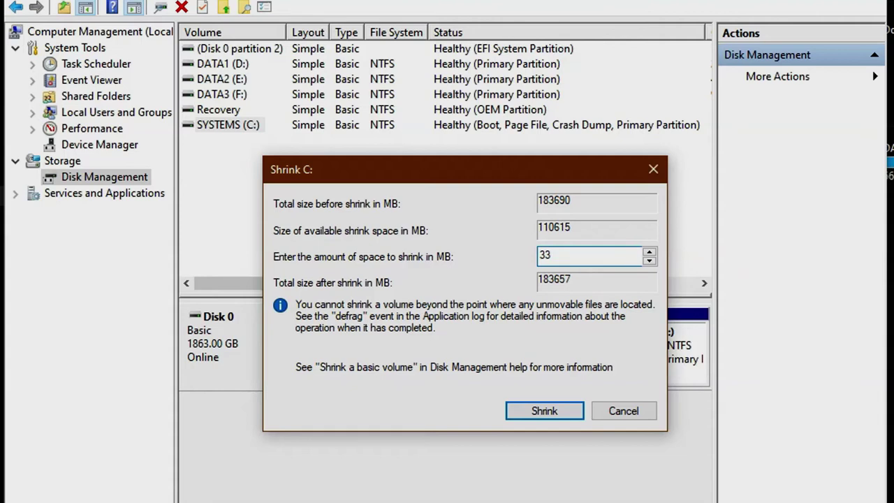
{"action": "type", "text": "000"}
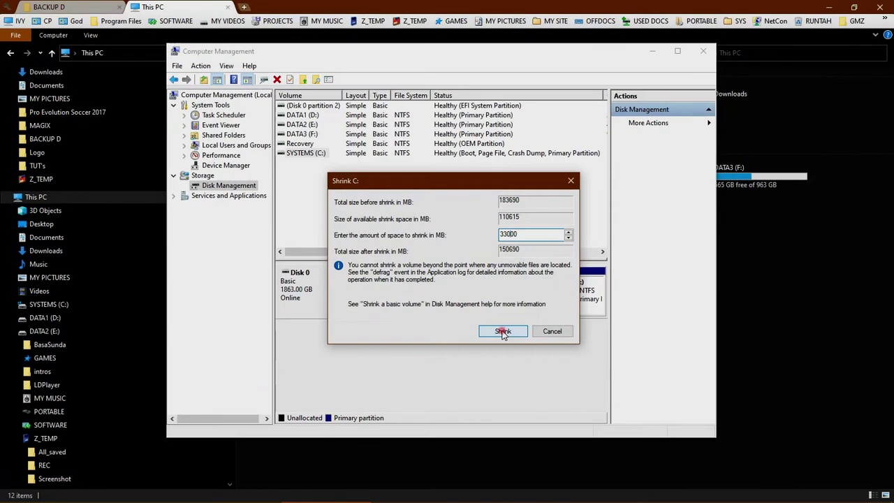
{"action": "left_click", "coordinate": [519, 362]}
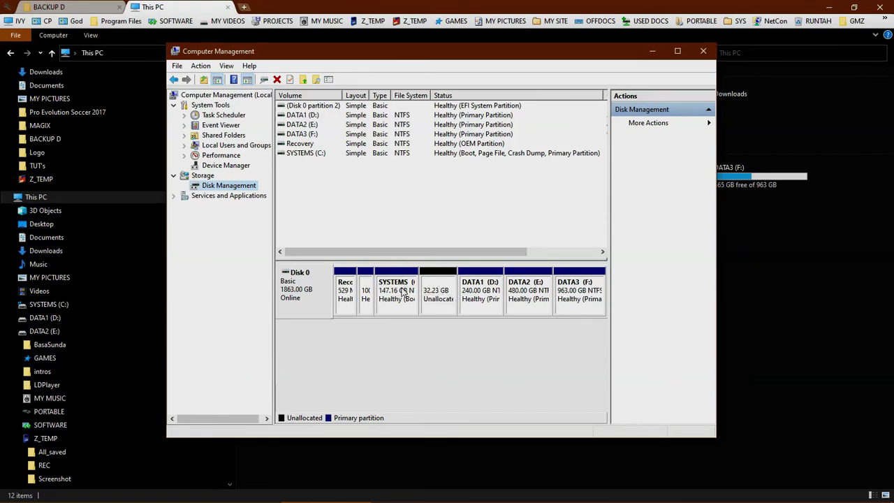
Step: Refresh This PC to confirm SYSTEMS (C:) is now 147 GB, then return to Computer Management
{"action": "left_click", "coordinate": [766, 308]}
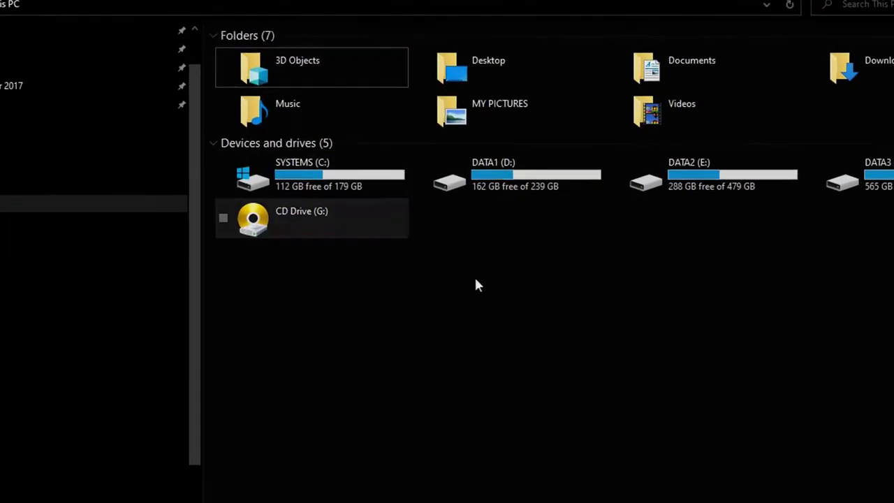
{"action": "right_click", "coordinate": [433, 252]}
{"action": "left_click", "coordinate": [468, 298]}
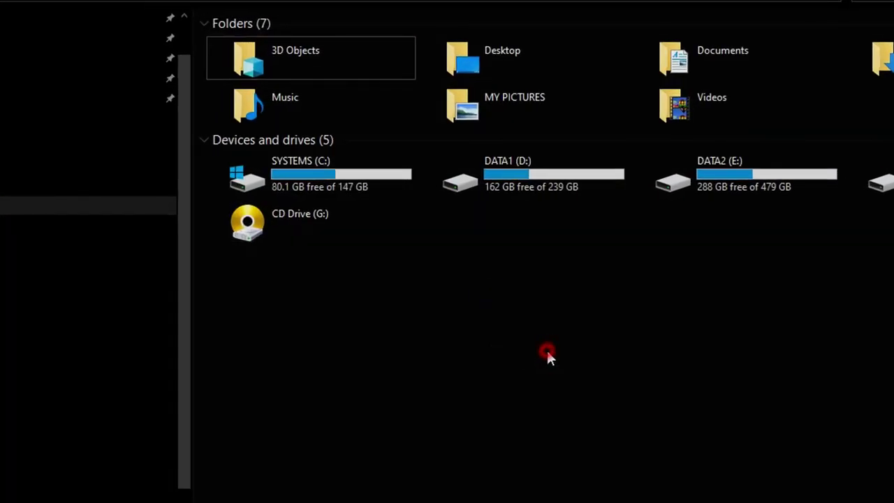
{"action": "mouse_move", "coordinate": [350, 177]}
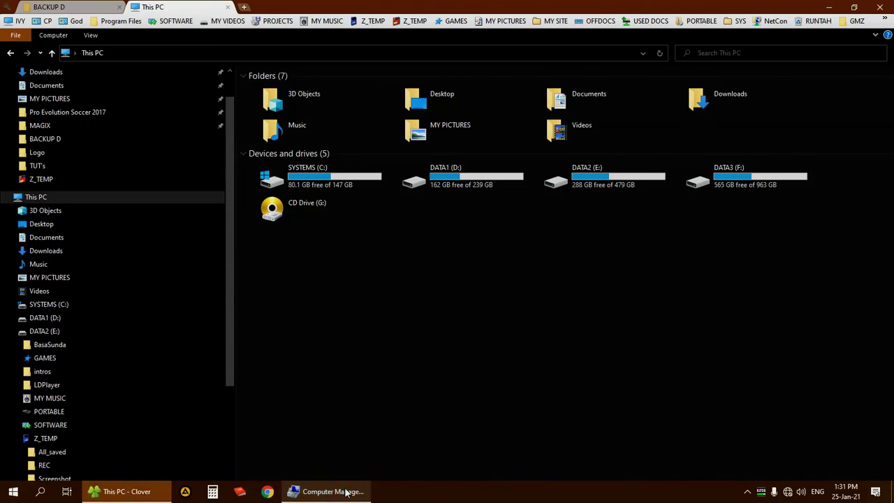
{"action": "left_click", "coordinate": [342, 493]}
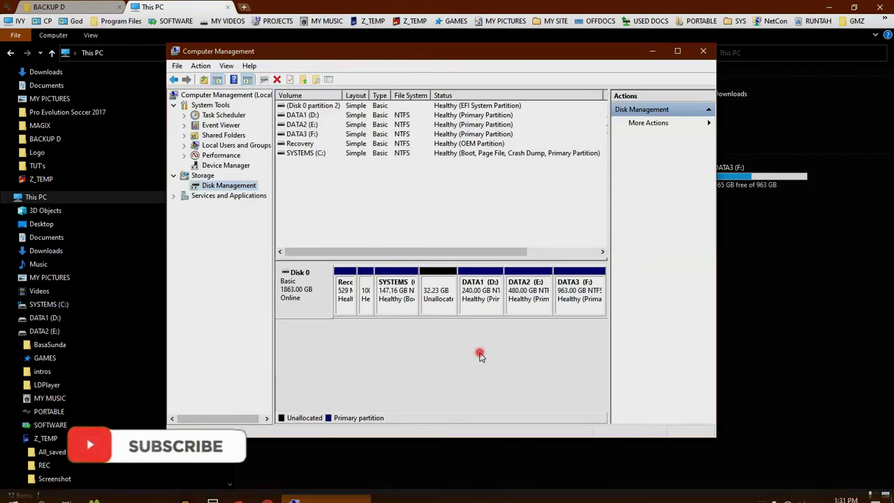
{"action": "left_click", "coordinate": [442, 295]}
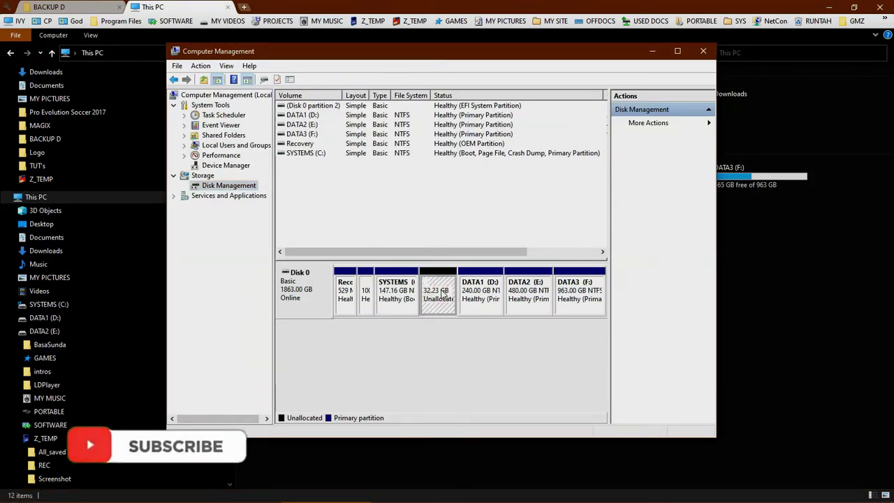
{"action": "right_click", "coordinate": [442, 294]}
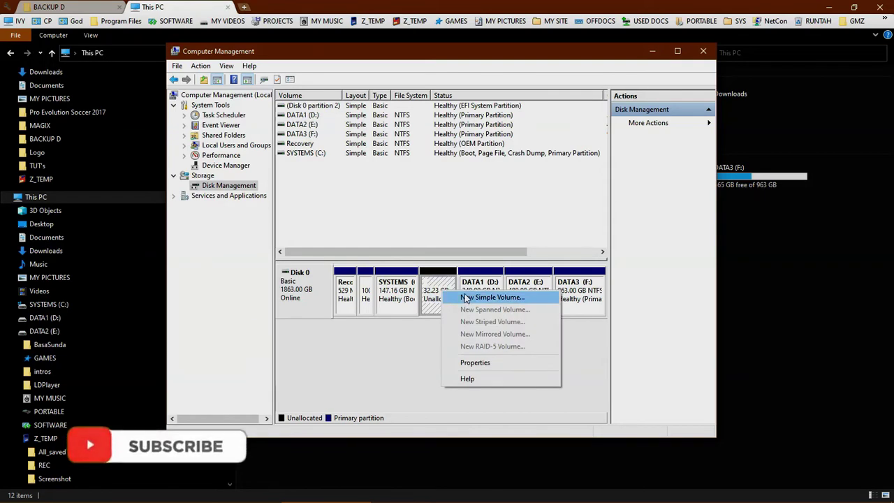
{"action": "left_click", "coordinate": [465, 297]}
{"action": "left_click", "coordinate": [491, 306]}
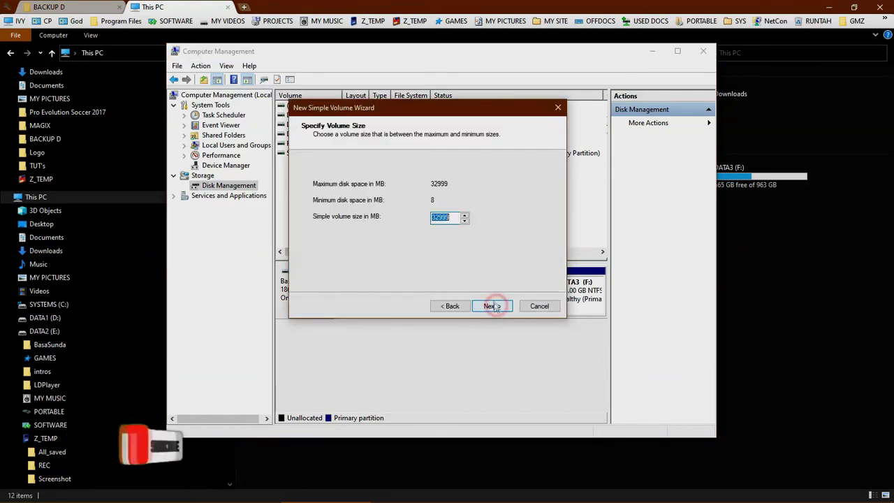
{"action": "left_click", "coordinate": [491, 306]}
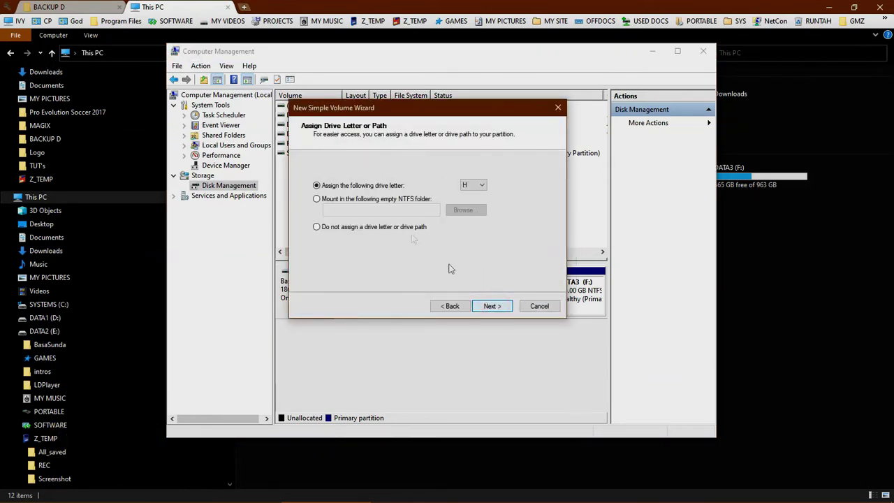
{"action": "left_click", "coordinate": [491, 306]}
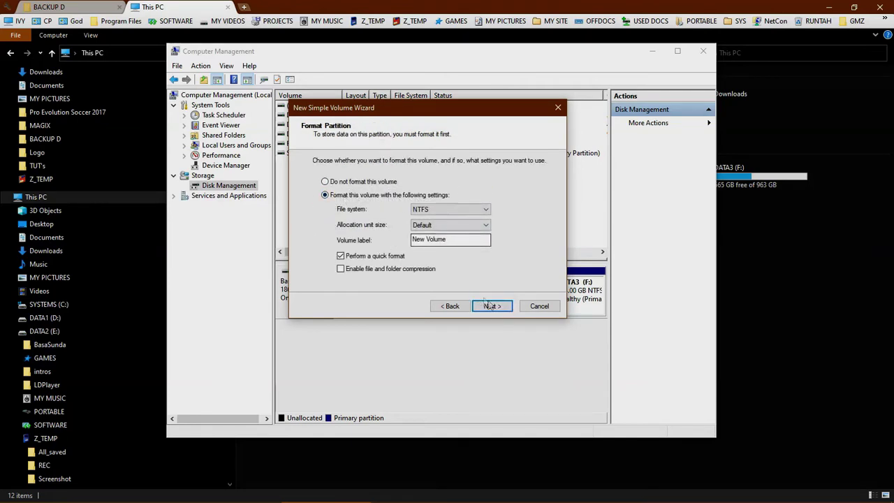
{"action": "left_click", "coordinate": [539, 306]}
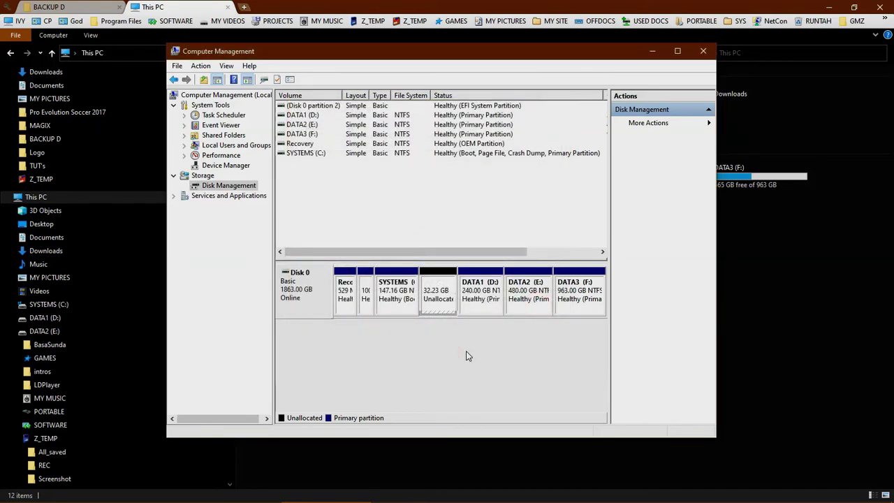
{"action": "left_click", "coordinate": [438, 289]}
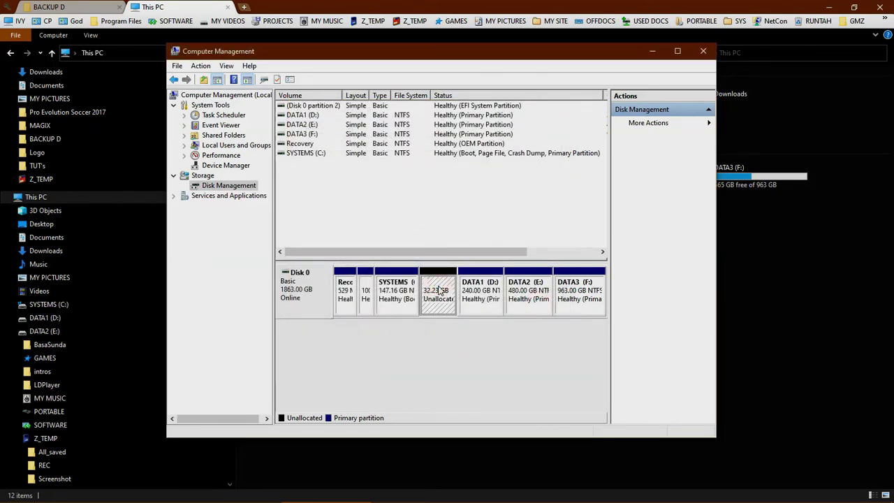
Step: Delete DATA1 (D:), confirming both the data-loss and in-use partition warnings
{"action": "left_click", "coordinate": [480, 294]}
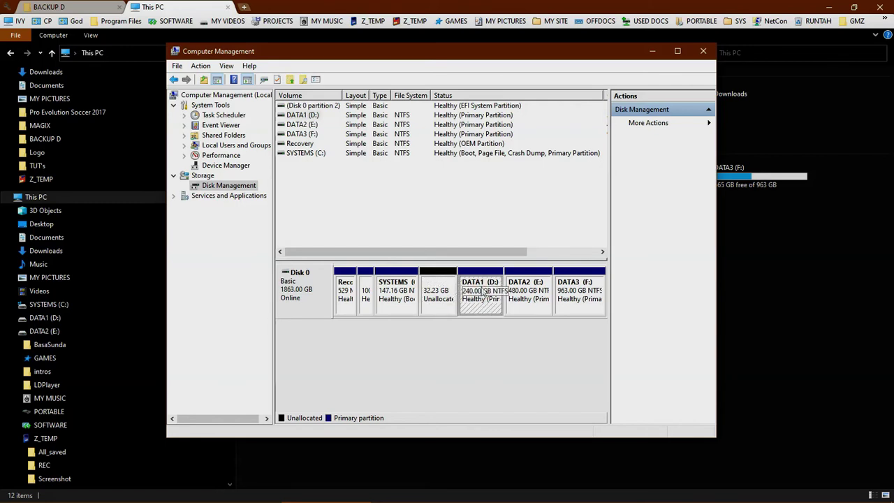
{"action": "right_click", "coordinate": [481, 290]}
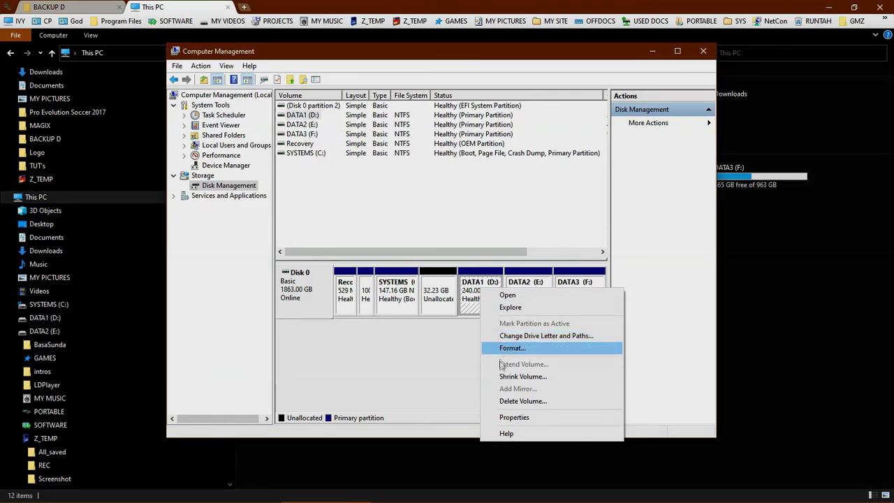
{"action": "left_click", "coordinate": [505, 404]}
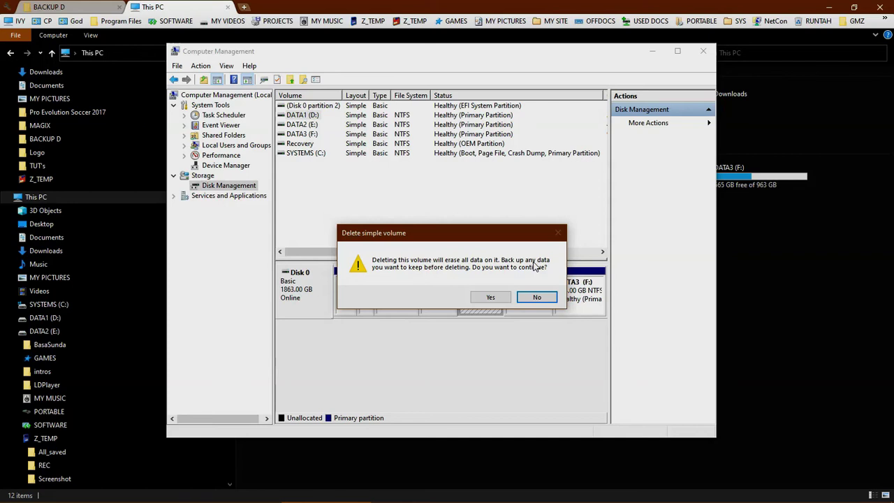
{"action": "left_click", "coordinate": [490, 297]}
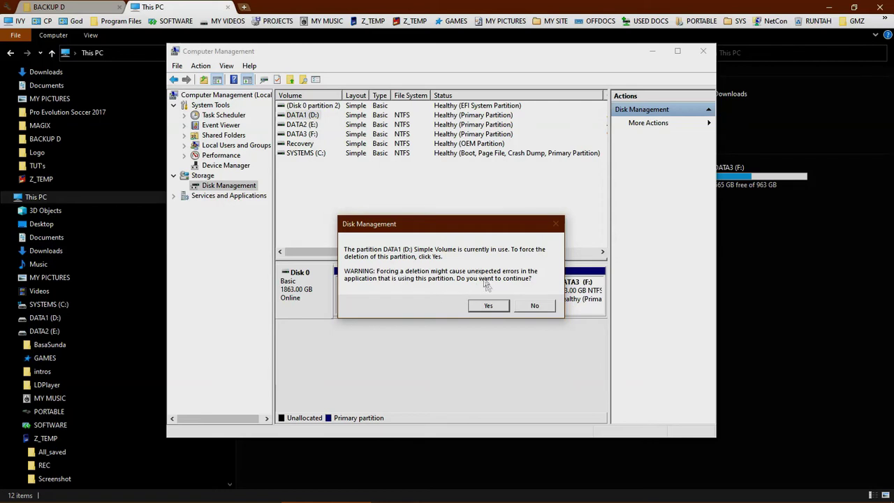
{"action": "left_click", "coordinate": [490, 306]}
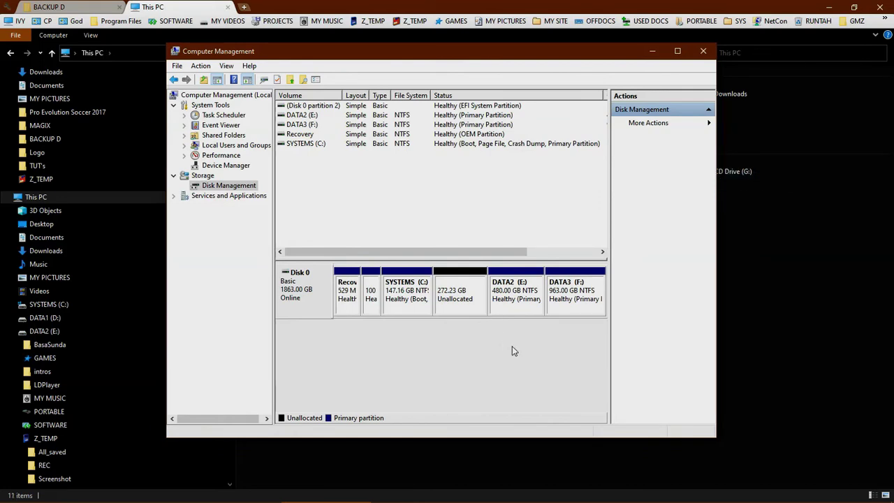
{"action": "left_click", "coordinate": [826, 328]}
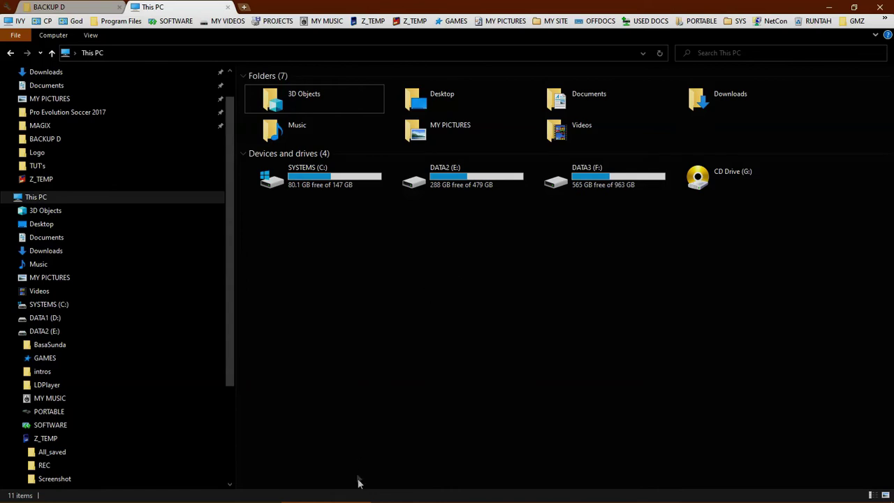
{"action": "left_click", "coordinate": [329, 492]}
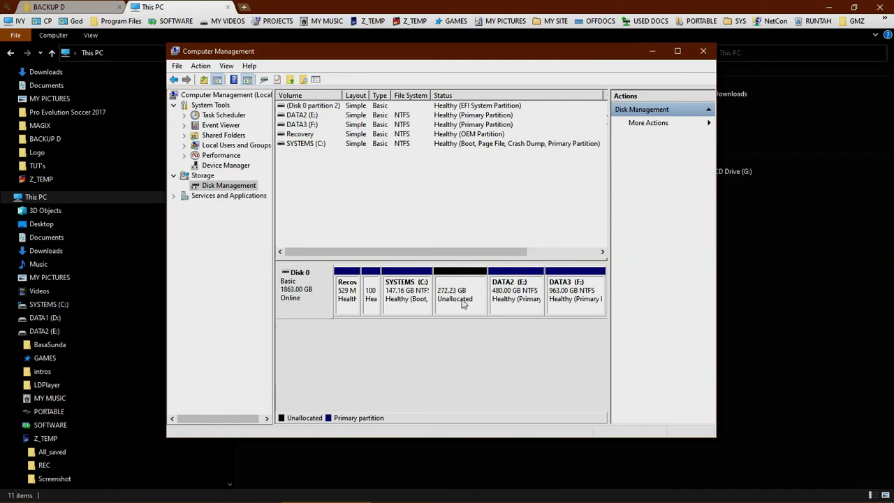
{"action": "left_click", "coordinate": [458, 292]}
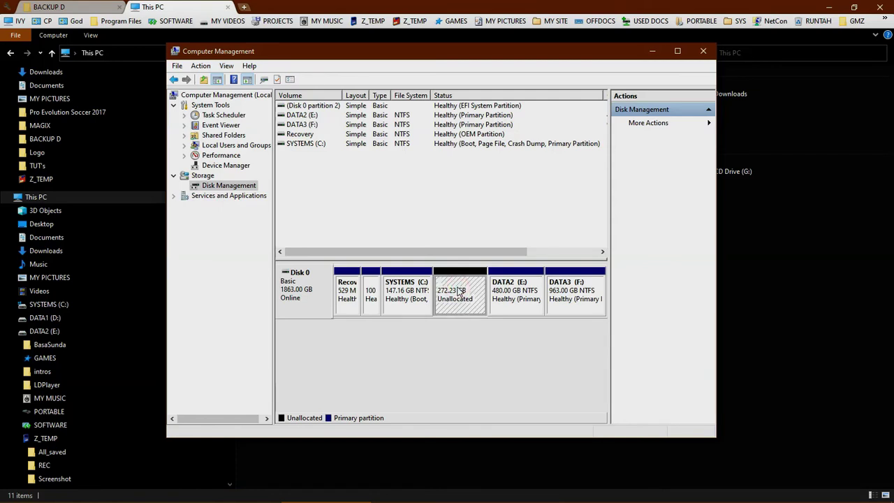
{"action": "right_click", "coordinate": [460, 291]}
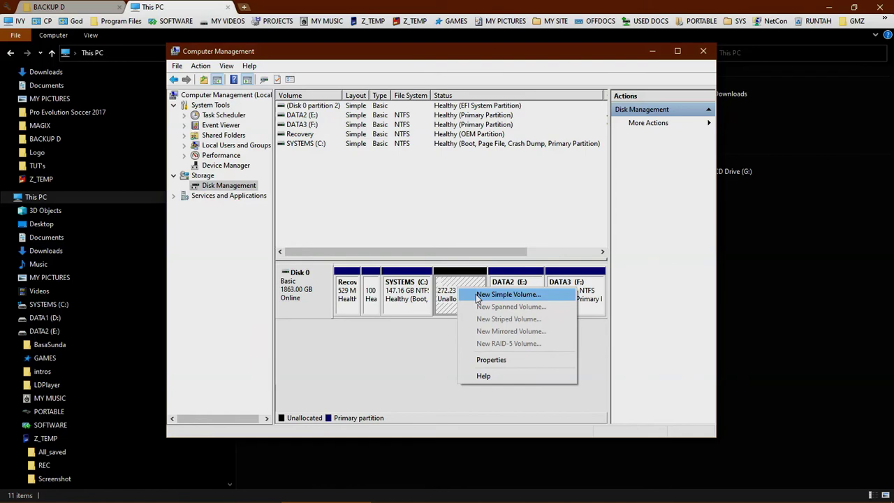
Step: Create a 278759 MB simple volume with letter D, NTFS quick format, labelled New Volume
{"action": "left_click", "coordinate": [477, 299]}
{"action": "left_click", "coordinate": [492, 306]}
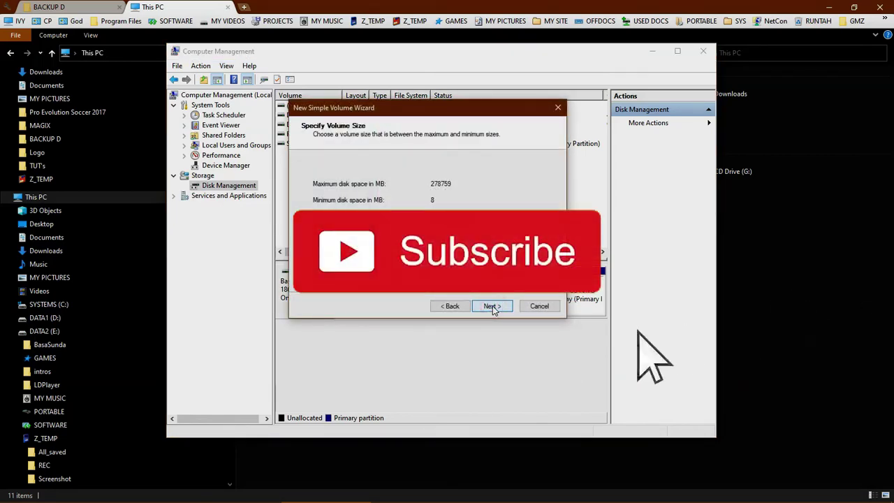
{"action": "left_click_drag", "start_coordinate": [428, 109], "coordinate": [649, 219]}
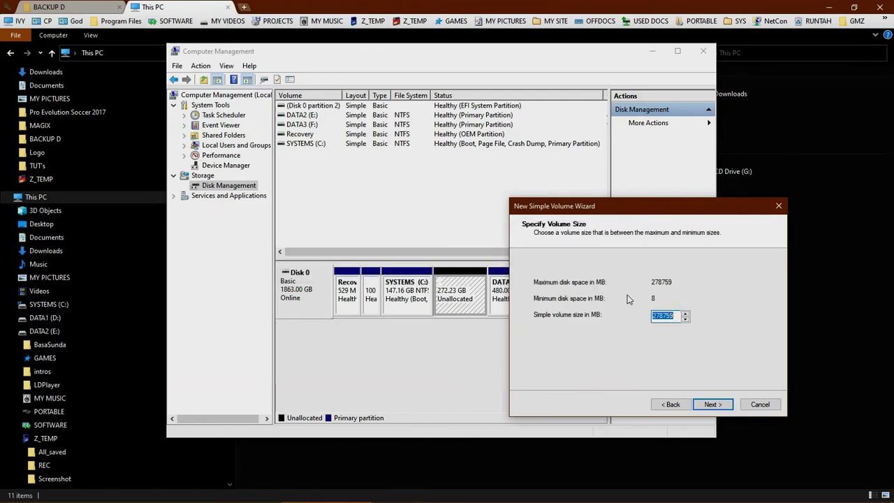
{"action": "left_click", "coordinate": [709, 405]}
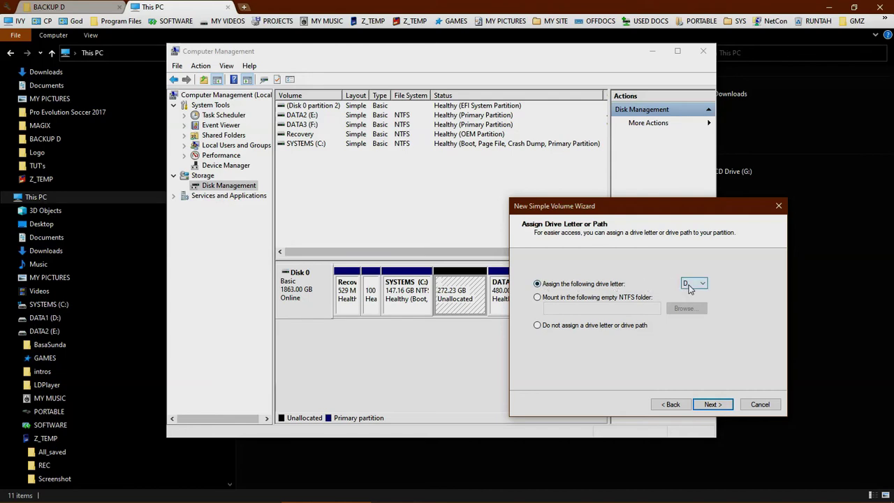
{"action": "left_click", "coordinate": [710, 405]}
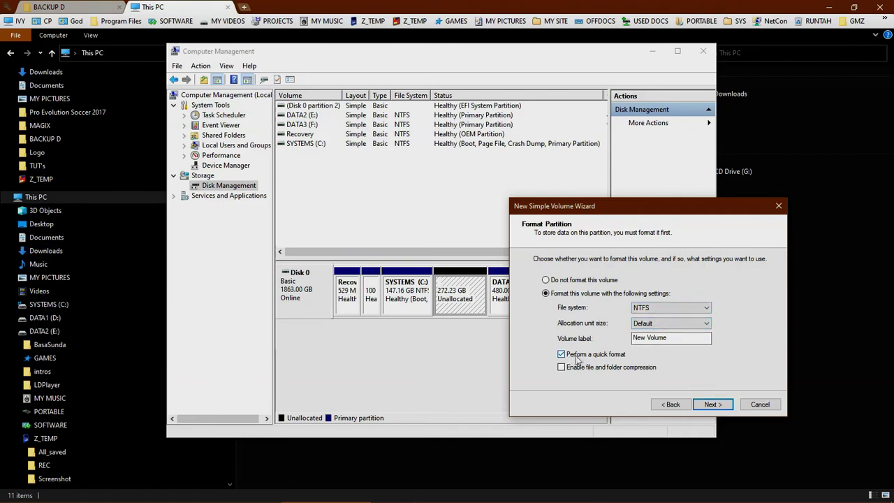
{"action": "left_click", "coordinate": [711, 405]}
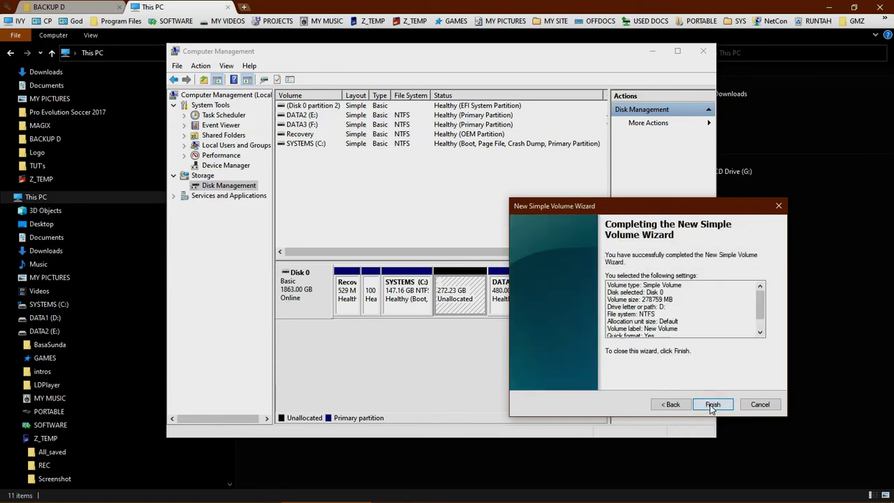
{"action": "left_click", "coordinate": [712, 405]}
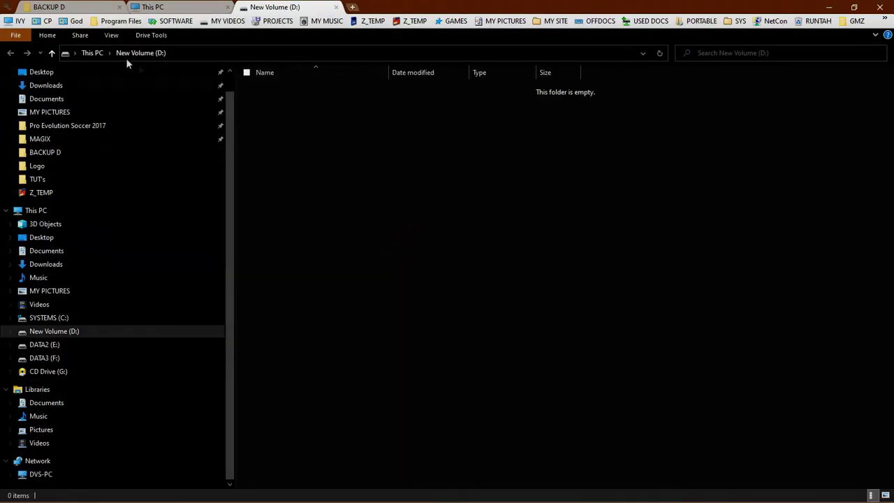
Step: In This PC, compare New Volume (D:) at 272 GB free with SYSTEMS (C:)
{"action": "left_click", "coordinate": [93, 53]}
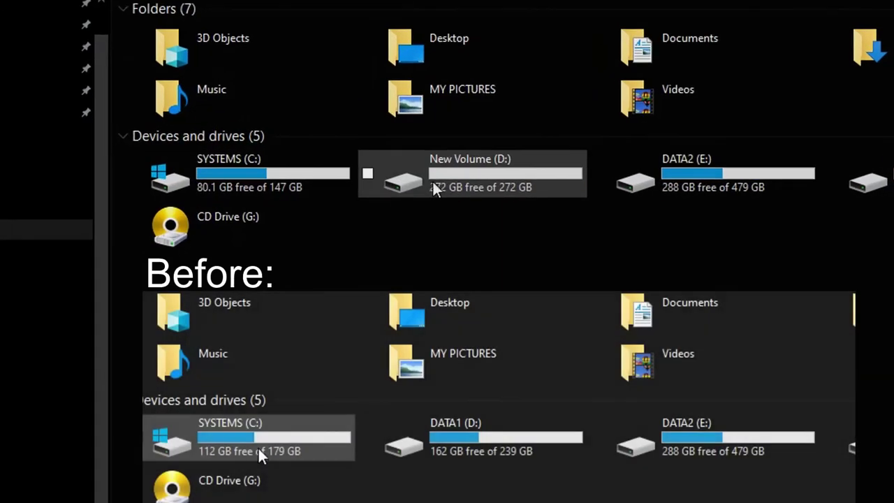
{"action": "left_click", "coordinate": [436, 185]}
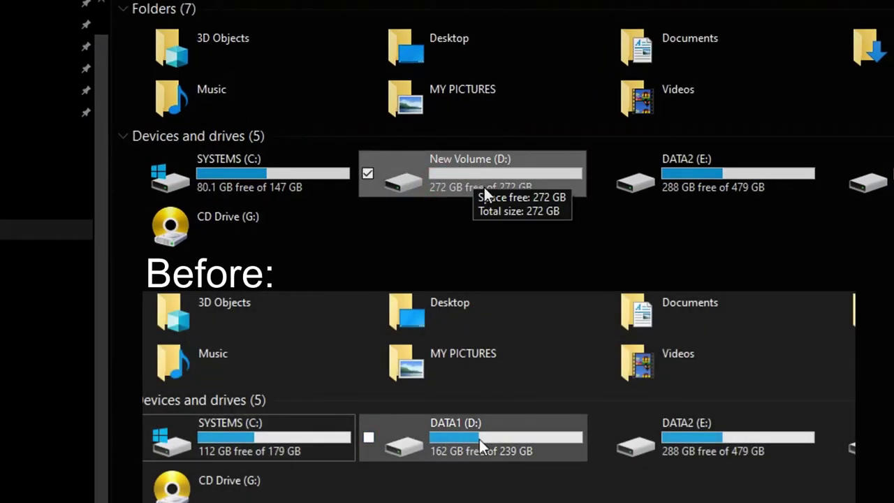
{"action": "left_click", "coordinate": [261, 183]}
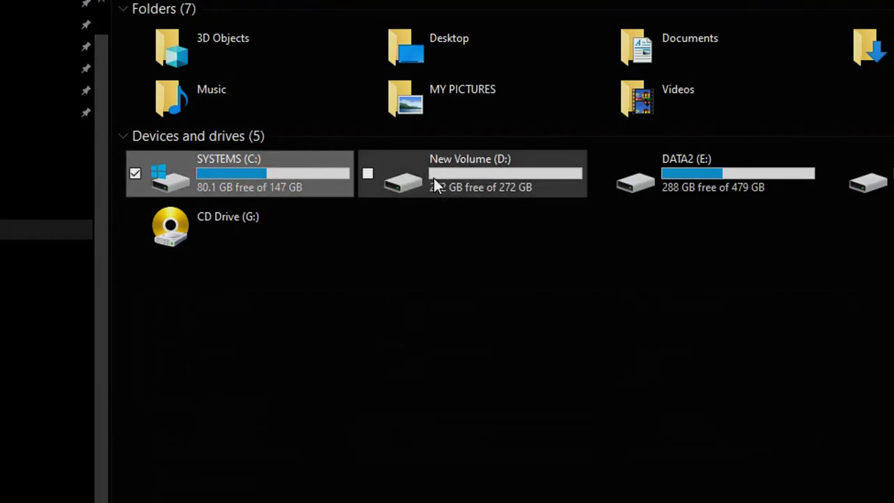
{"action": "left_click", "coordinate": [435, 183]}
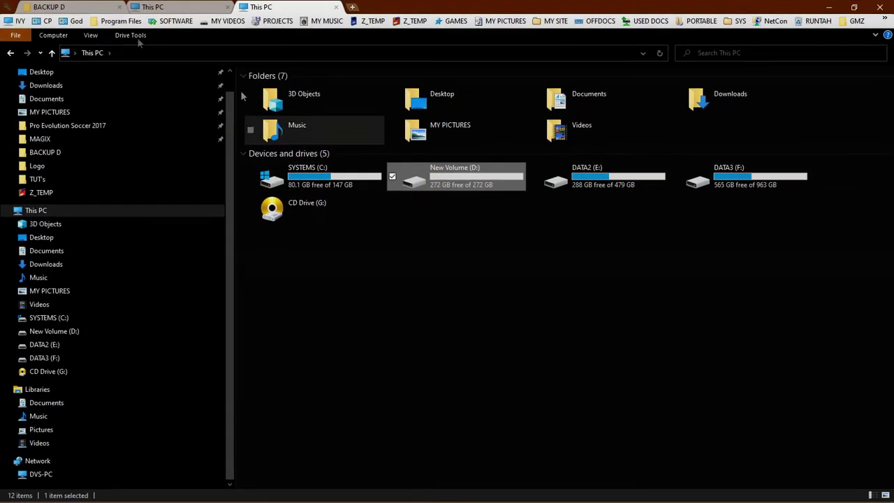
{"action": "left_click", "coordinate": [49, 7]}
Step: Copy all eleven folders in BACKUP D on DATA3 (F:)
{"action": "left_click_drag", "start_coordinate": [274, 236], "coordinate": [269, 89]}
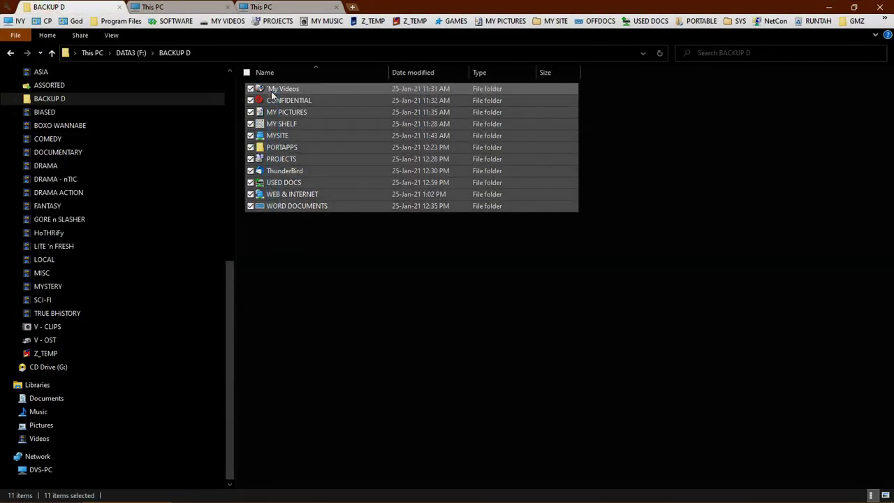
{"action": "right_click", "coordinate": [269, 90]}
{"action": "left_click", "coordinate": [298, 259]}
{"action": "left_click", "coordinate": [295, 255]}
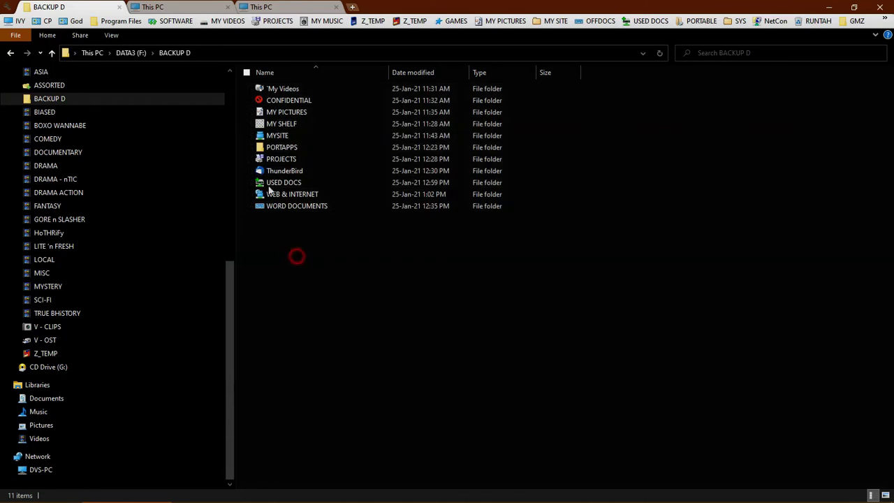
{"action": "right_click", "coordinate": [269, 136]}
{"action": "left_click", "coordinate": [254, 249]}
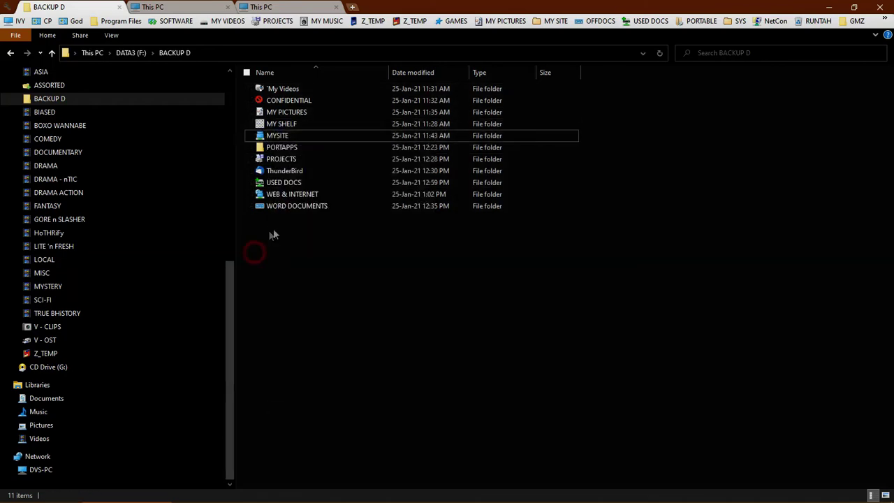
Step: Open the empty New Volume (D:) drive, ready to paste the backup
{"action": "left_click", "coordinate": [258, 5]}
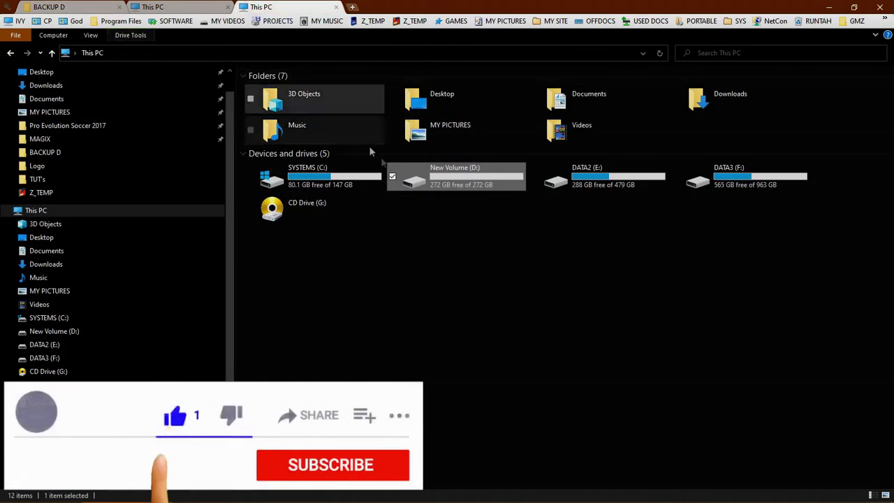
{"action": "double_click", "coordinate": [430, 180]}
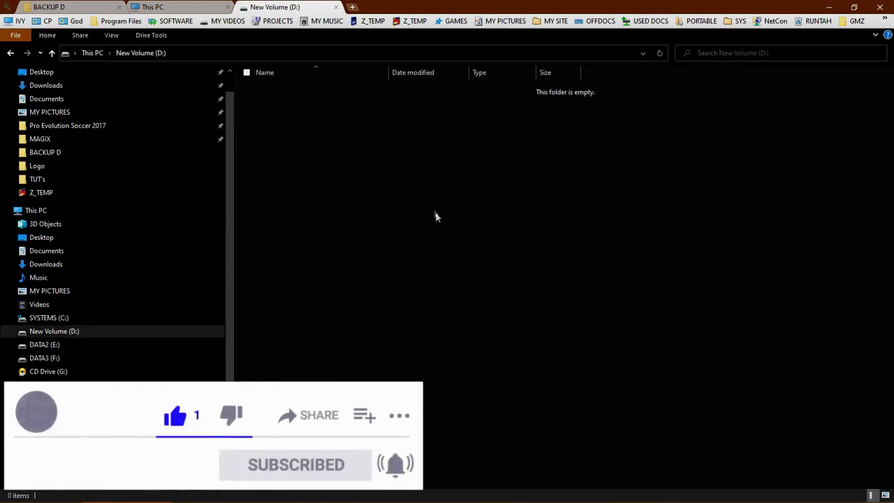
{"action": "right_click", "coordinate": [435, 212]}
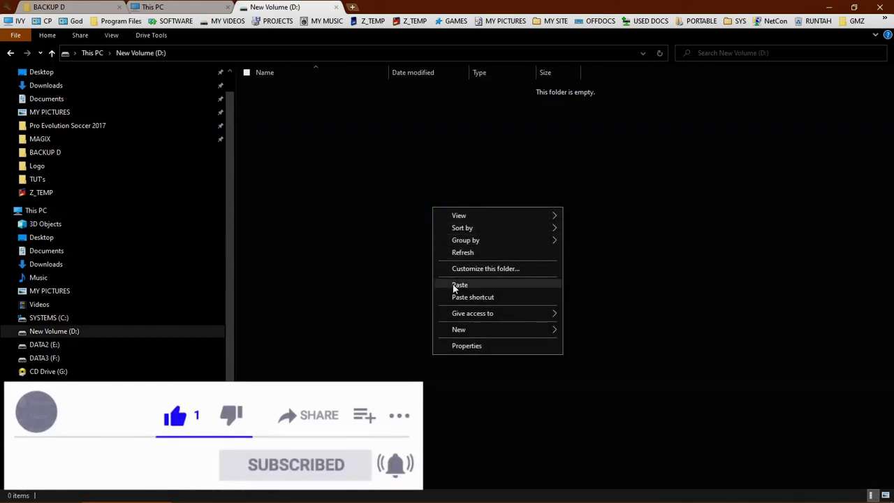